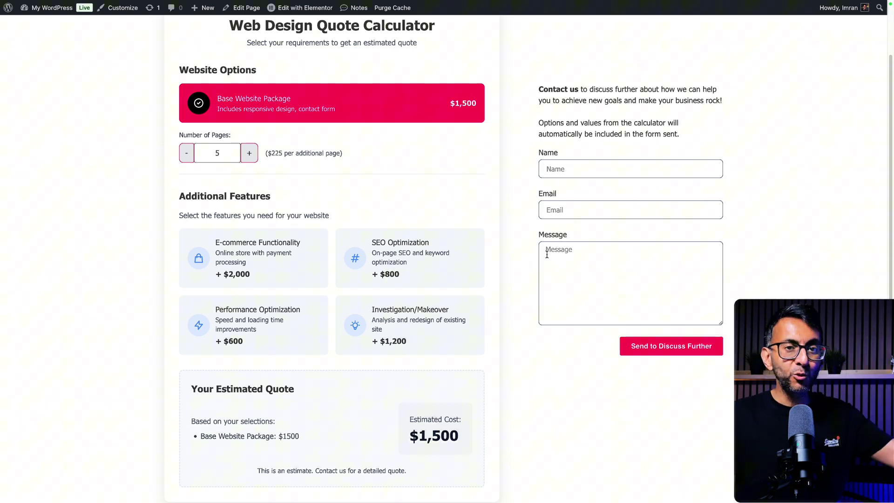
- Select the SEO Optimization feature card on the live quote calculator
left_click(430, 262)
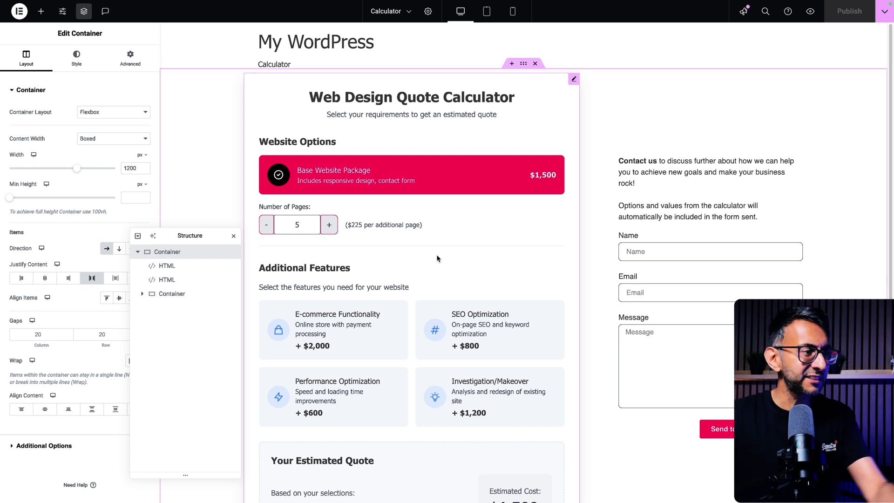
- Scroll the Elementor canvas down to the calculator's Estimated Quote section
scroll(412, 263, "down", 1)
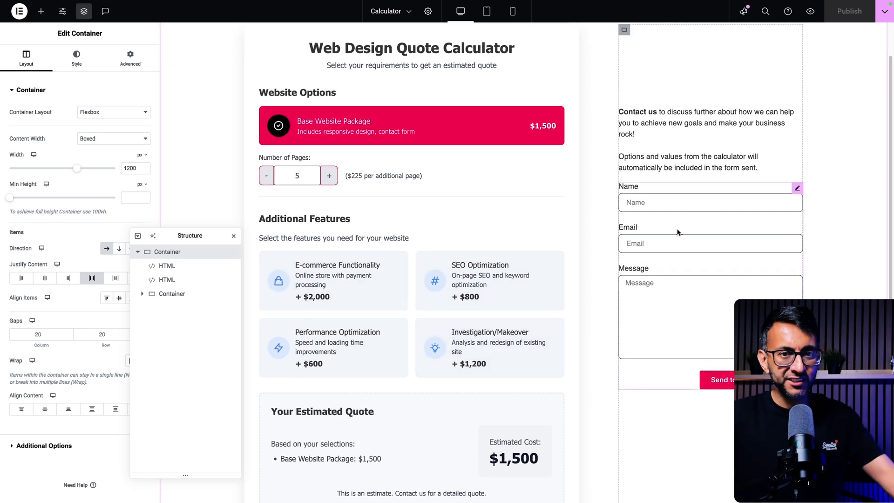
- Open the first HTML widget's code, widen the editor, and read through to the SEO option markup
left_click(191, 266)
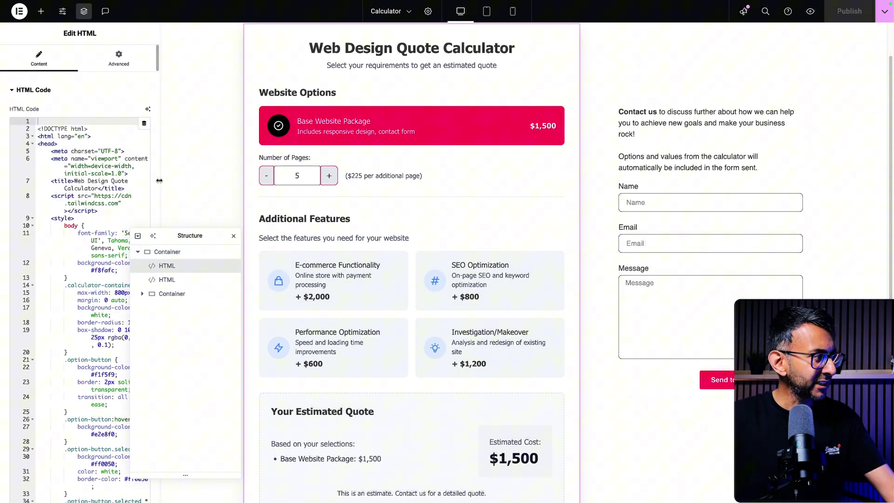
left_click_drag(199, 180, 293, 183)
left_click_drag(213, 232, 460, 206)
scroll(175, 244, "down", 5)
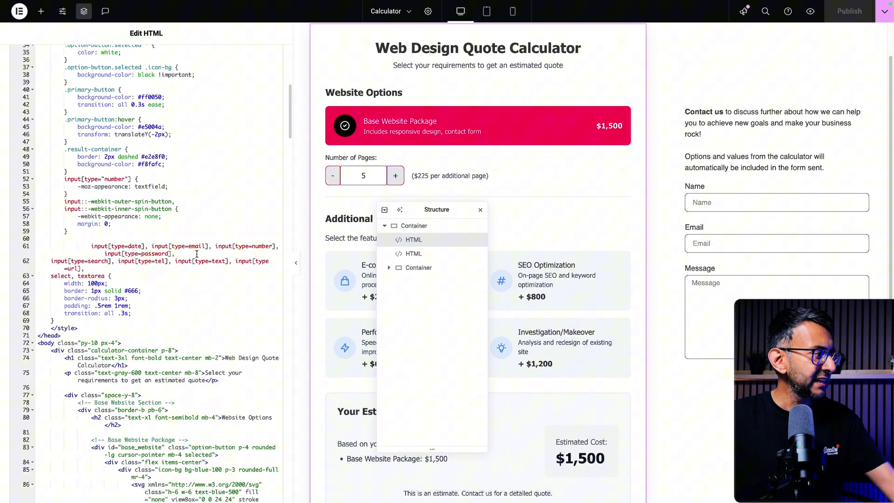
scroll(196, 253, "down", 10)
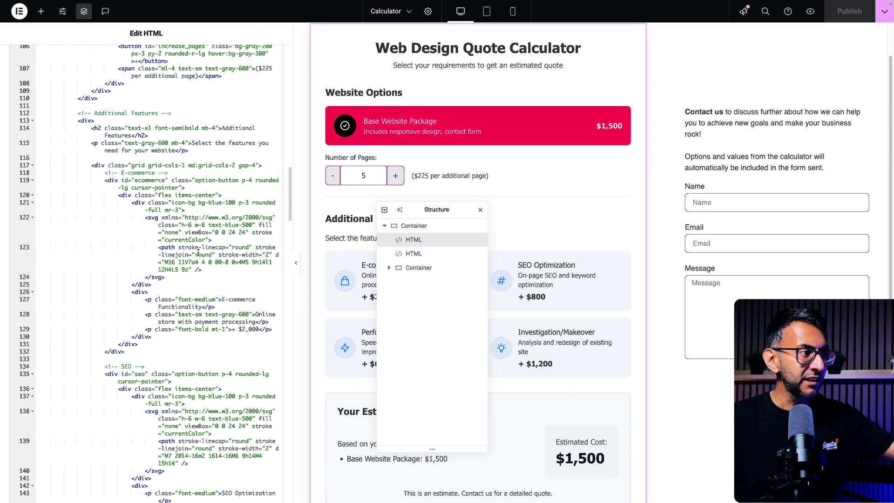
left_click_drag(432, 209, 719, 117)
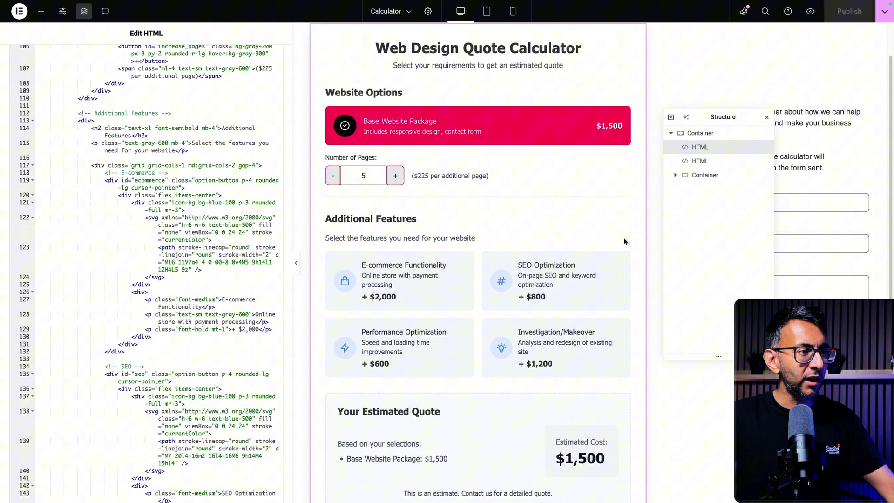
scroll(605, 247, "down", 1)
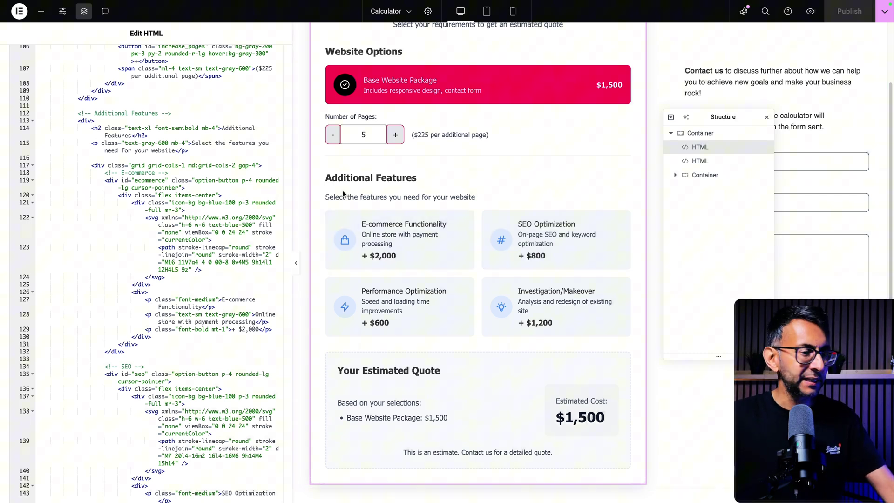
scroll(396, 226, "up", 2)
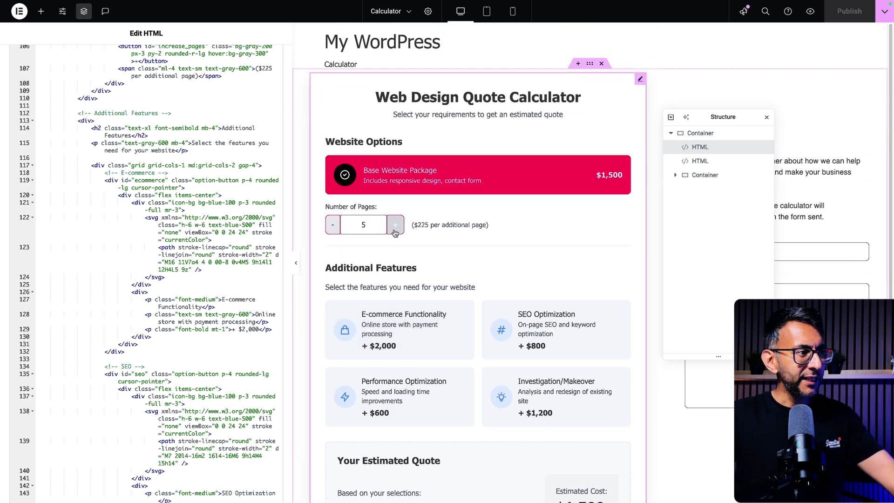
scroll(396, 231, "down", 2)
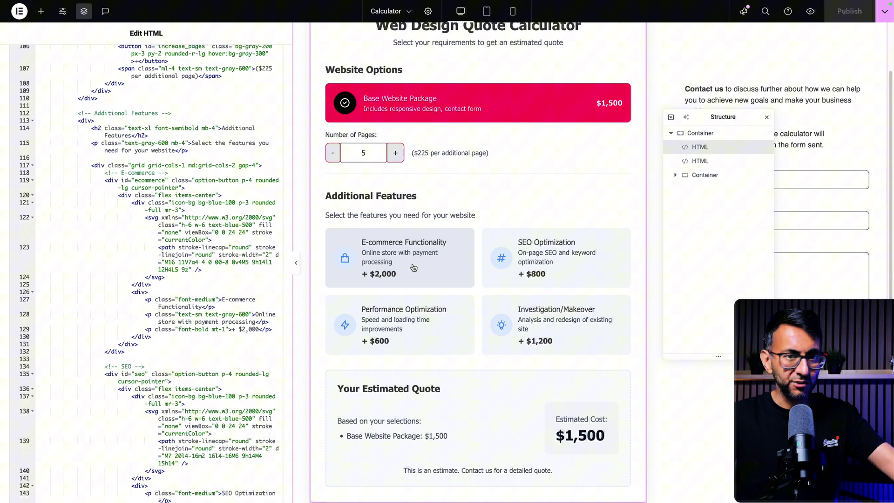
scroll(478, 335, "up", 3)
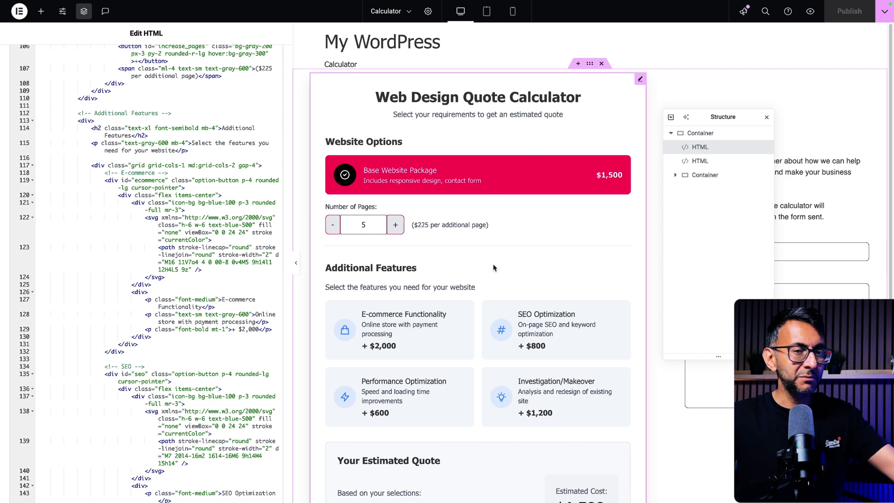
scroll(492, 265, "down", 5)
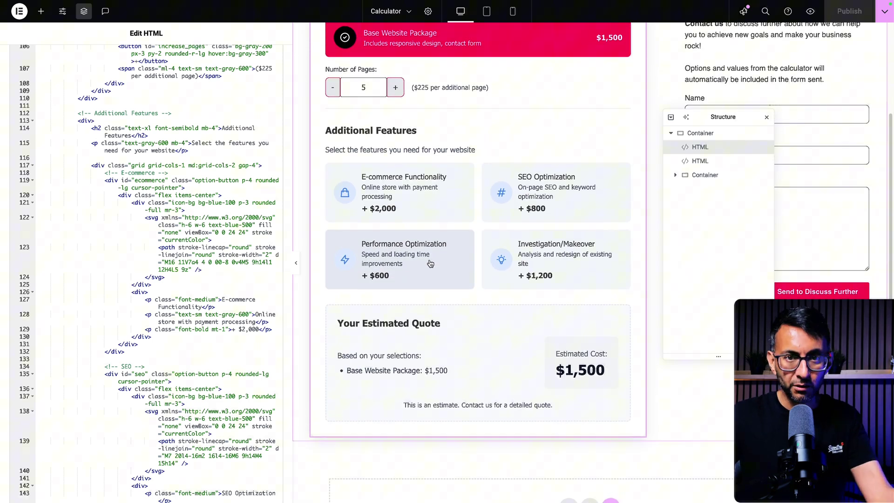
scroll(470, 186, "up", 5)
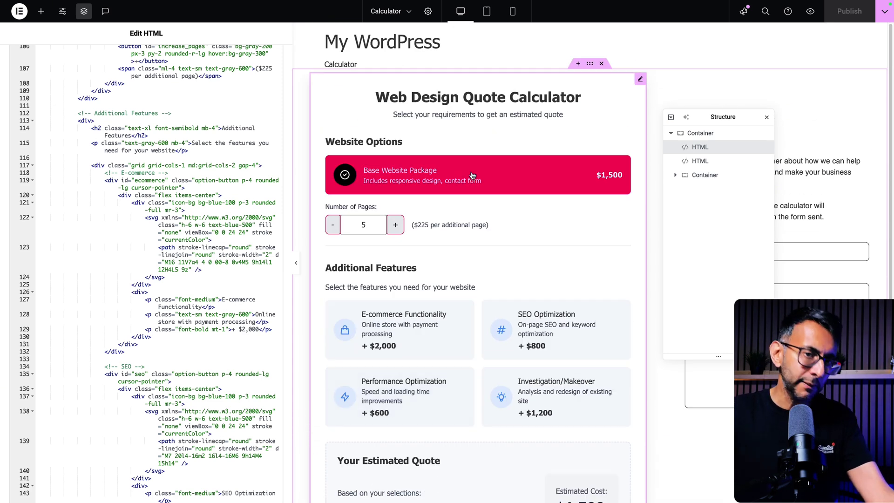
scroll(472, 175, "down", 6)
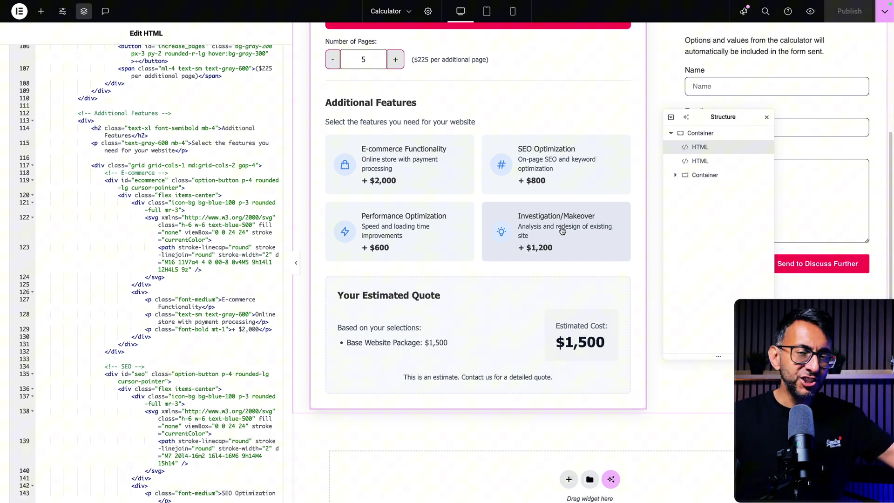
scroll(591, 242, "up", 4)
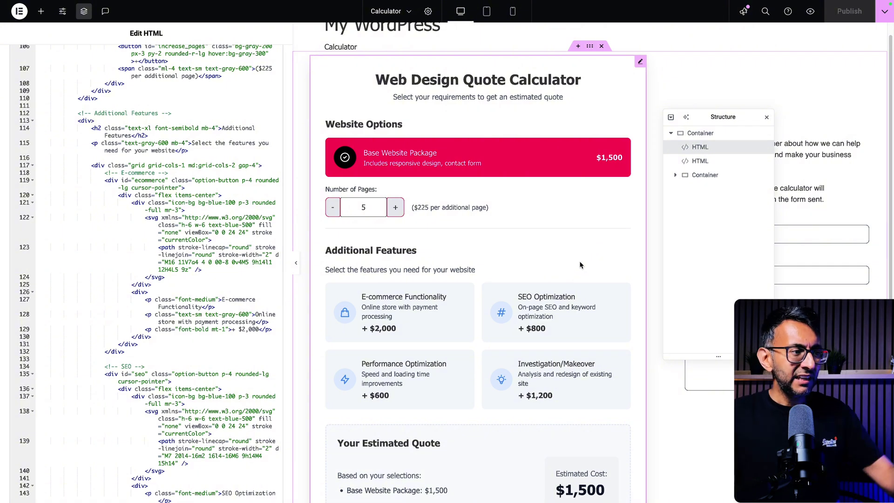
scroll(577, 280, "down", 1)
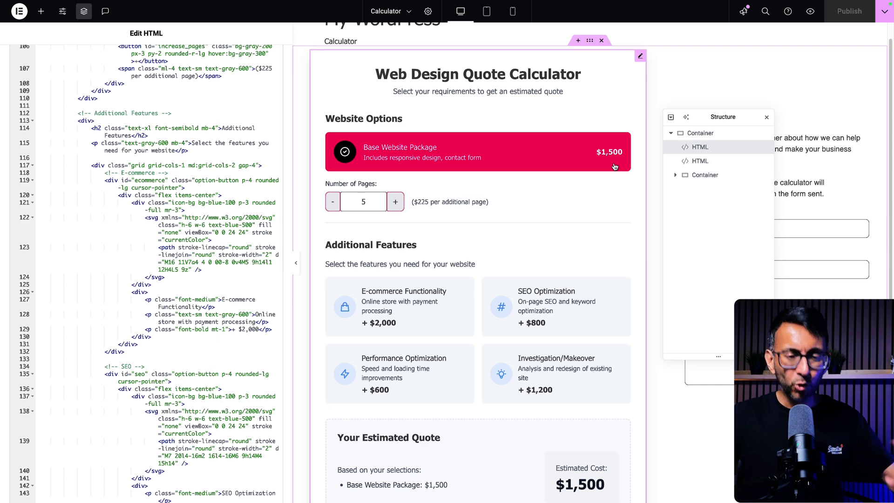
- Walk the Structure panel through the containers and second HTML widget to the contact Form widget
left_click(421, 201)
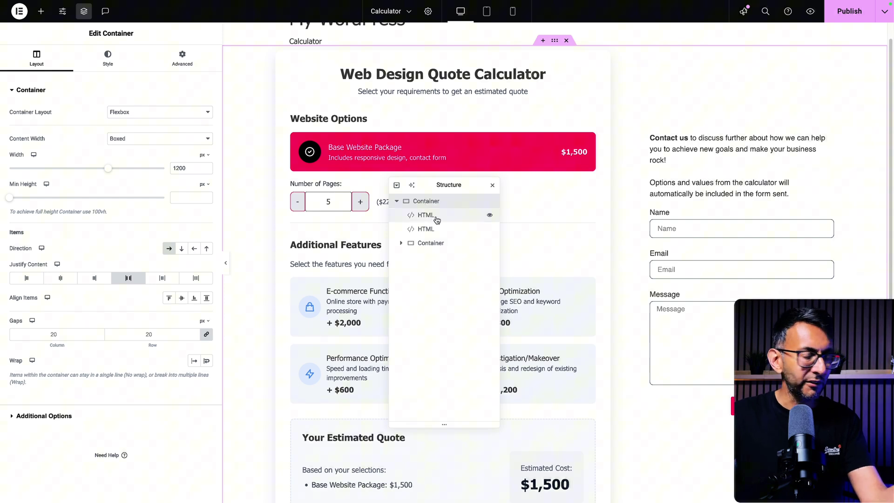
left_click(439, 216)
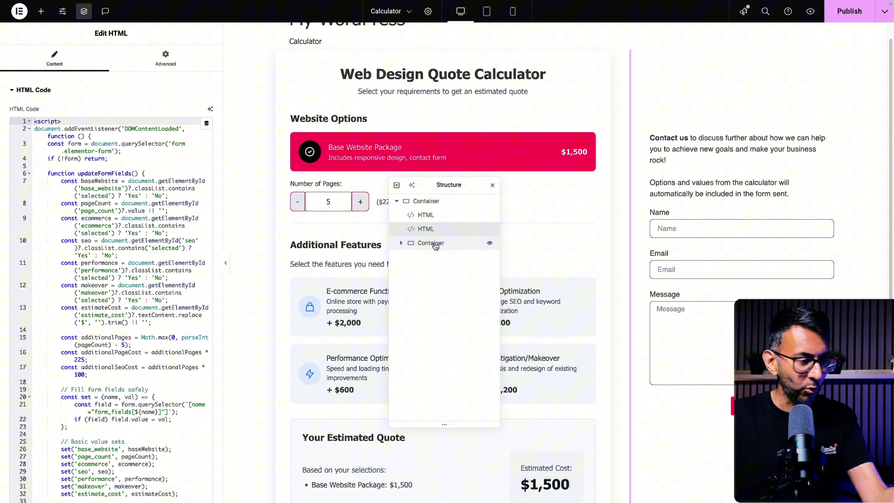
left_click(430, 243)
left_click(400, 243)
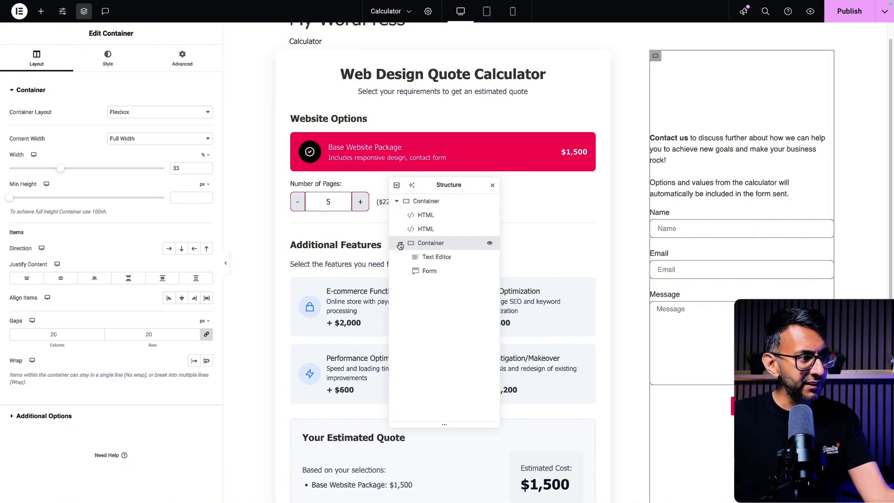
left_click(456, 257)
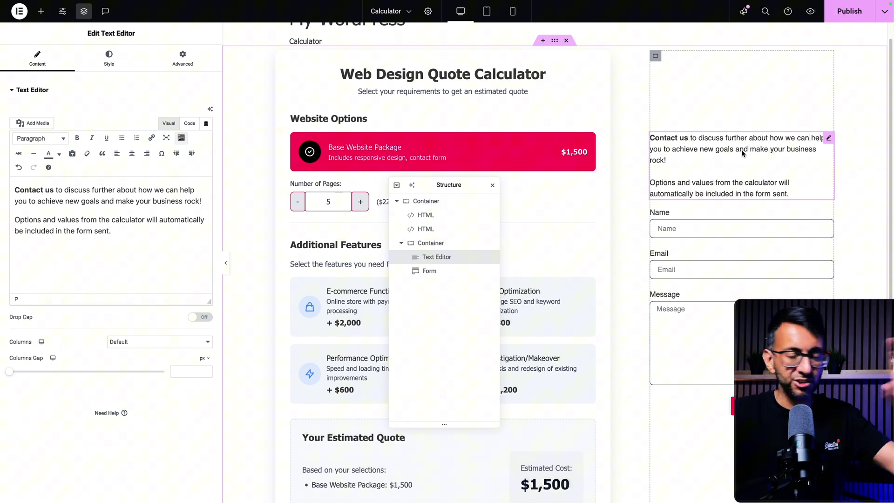
left_click(428, 274)
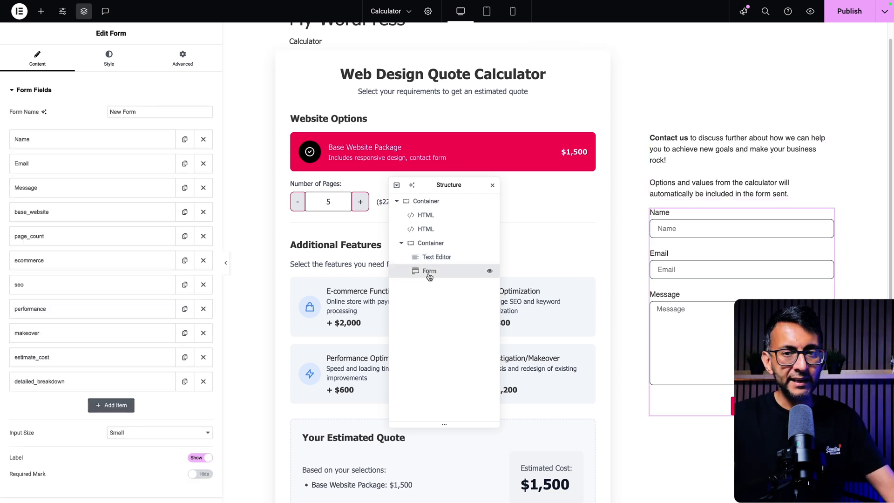
left_click(438, 231)
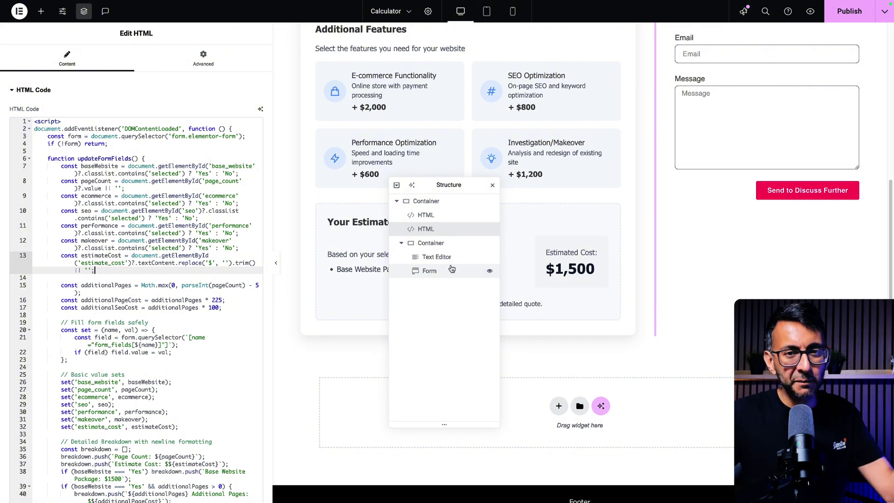
left_click(452, 270)
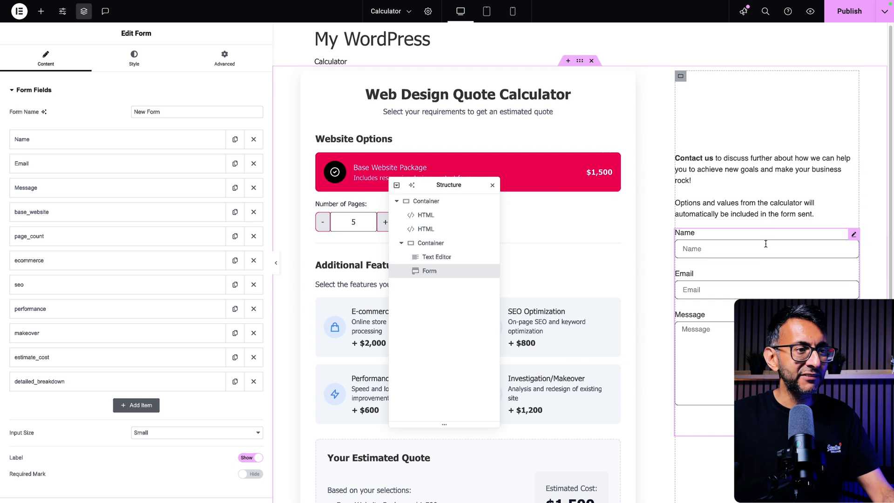
scroll(763, 242, "down", 2)
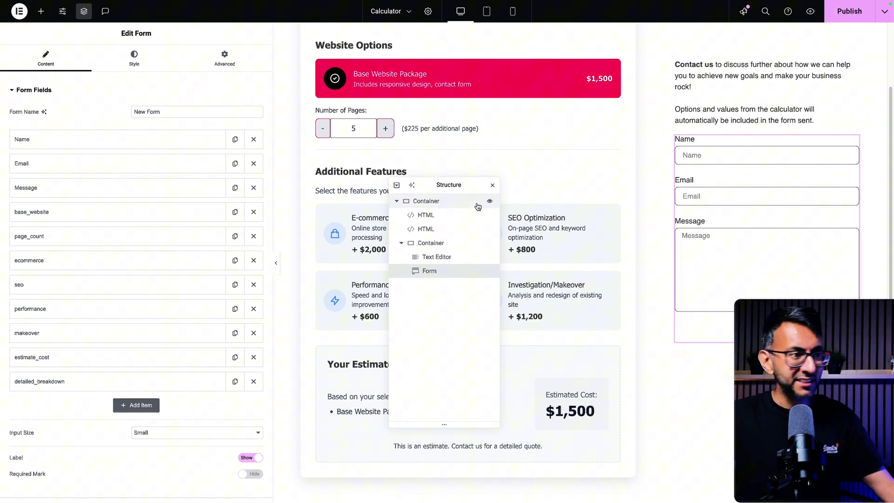
left_click_drag(463, 184, 450, 168)
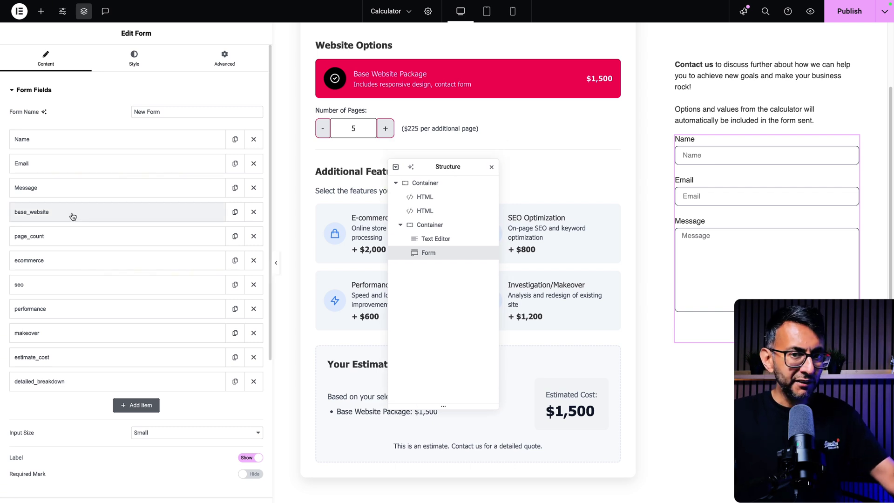
left_click(73, 215)
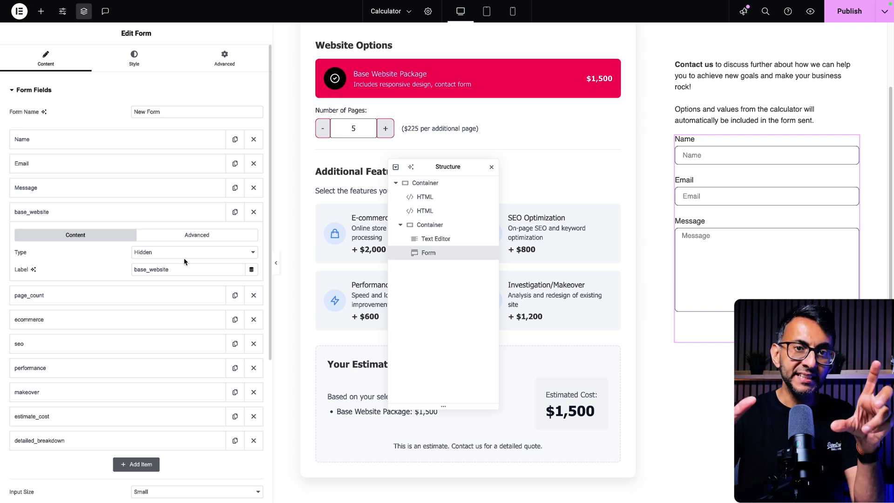
left_click(432, 197)
scroll(245, 217, "down", 15)
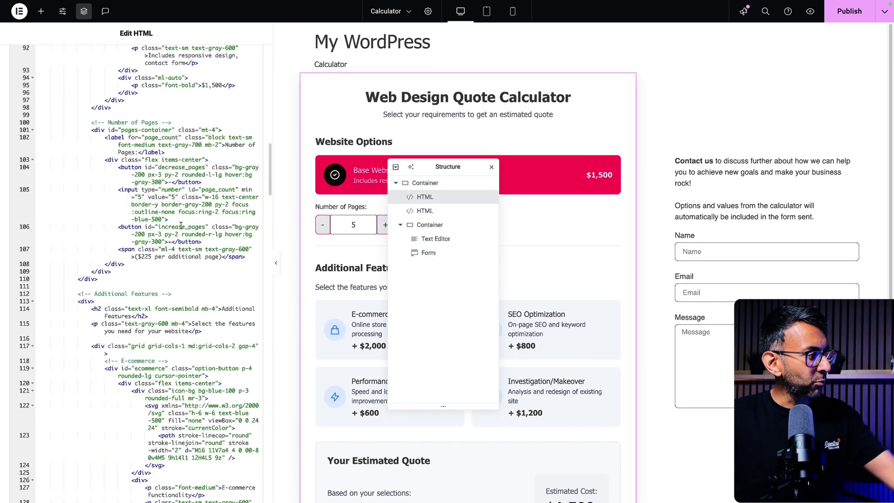
left_click(440, 253)
left_click(84, 212)
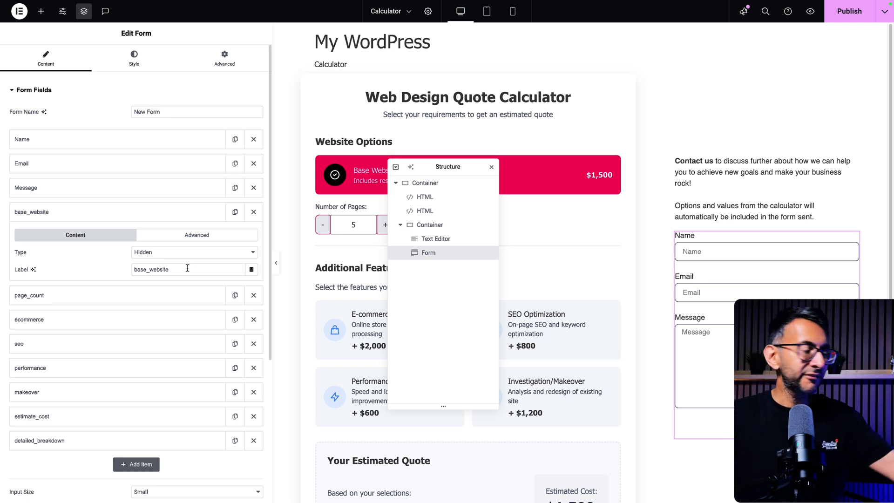
left_click(148, 233)
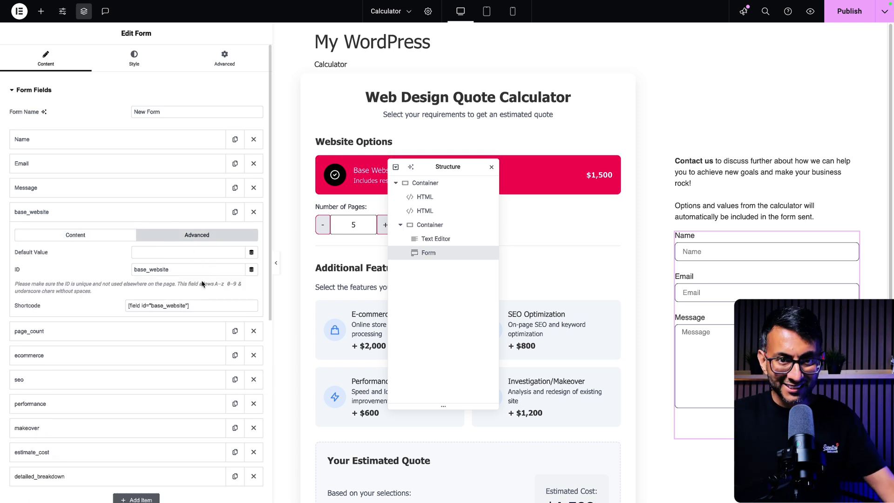
left_click_drag(190, 271, 127, 269)
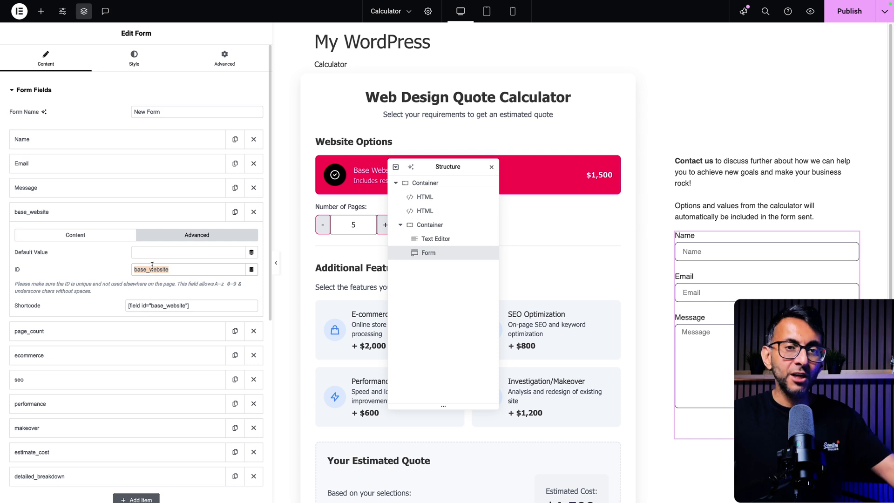
left_click(95, 235)
left_click(82, 347)
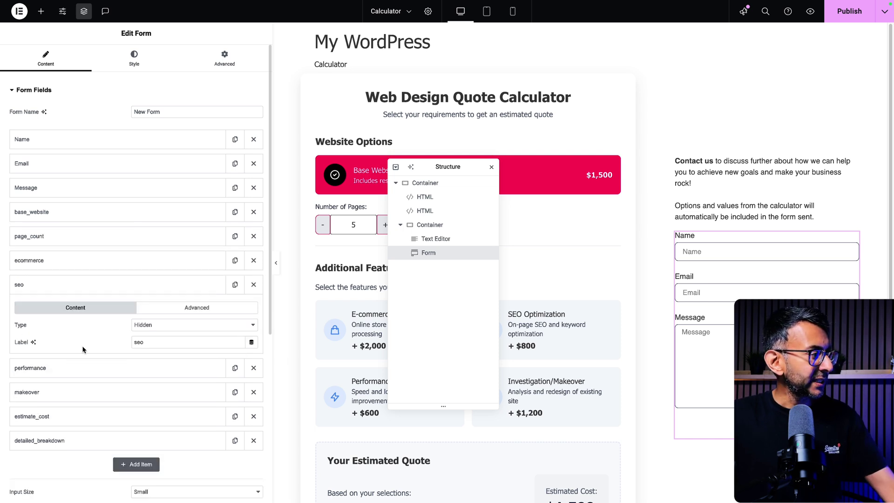
left_click(161, 308)
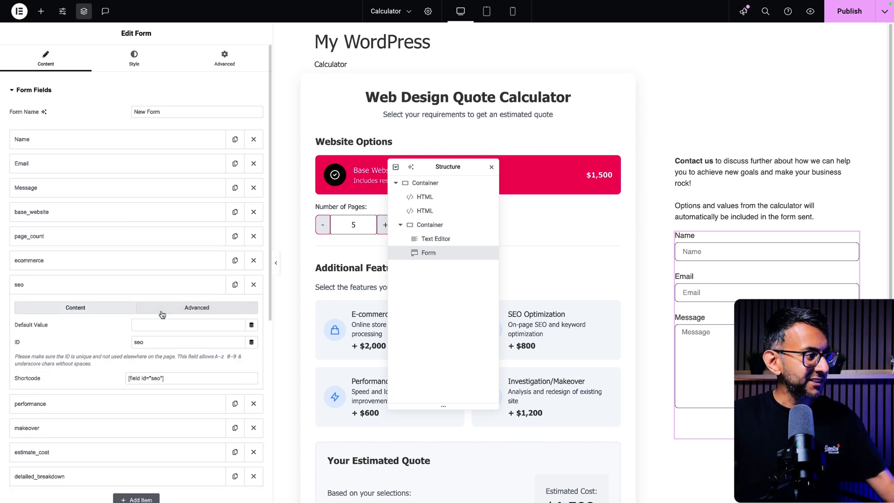
left_click(82, 289)
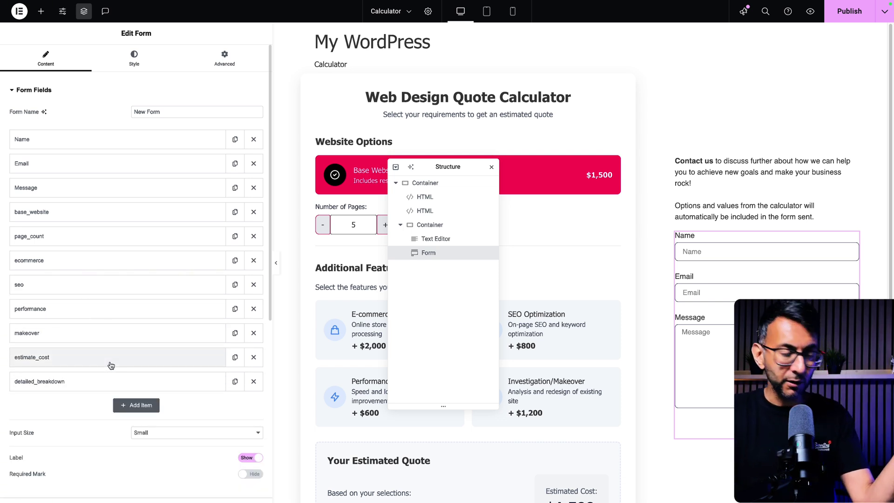
left_click(111, 358)
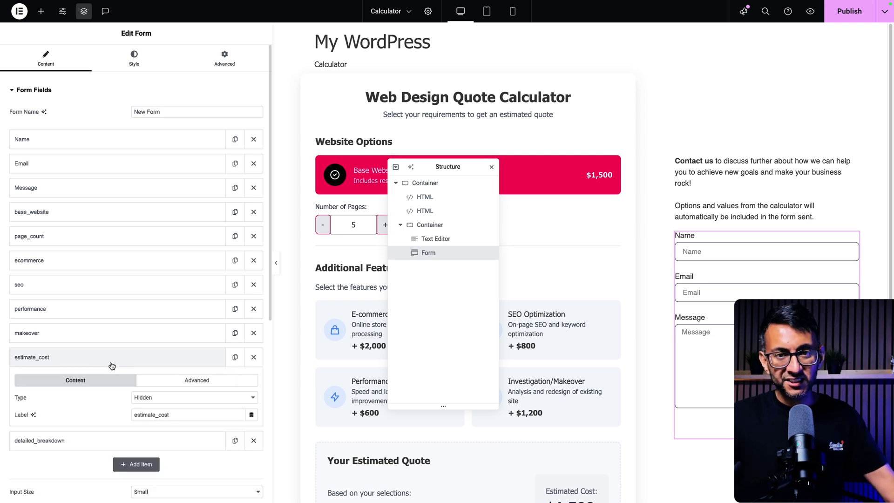
left_click(186, 380)
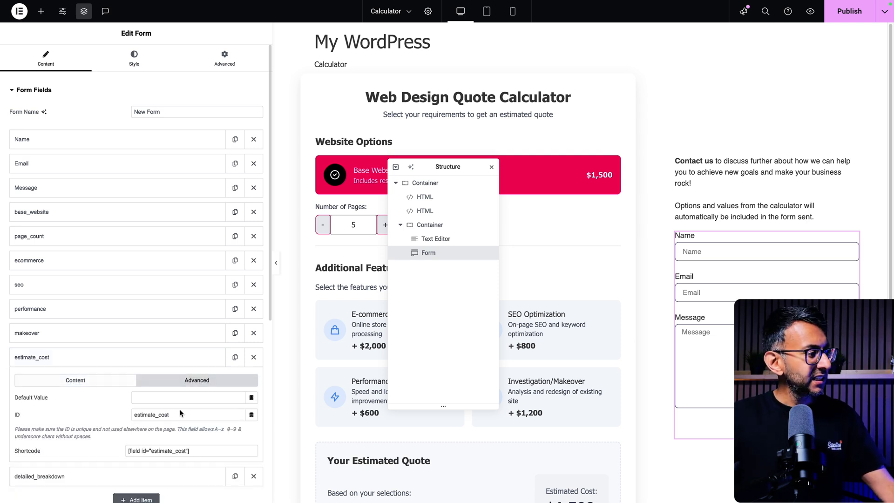
left_click(53, 359)
scroll(54, 359, "down", 5)
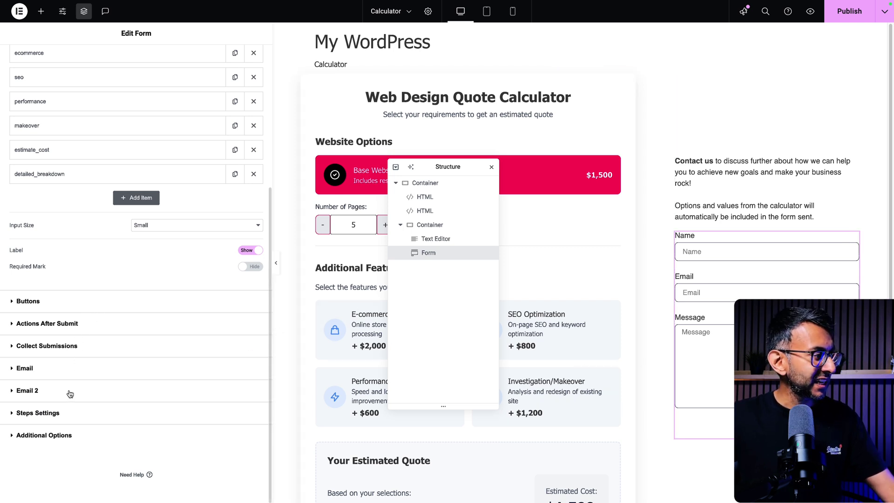
- Compare the Email 2 To shortcode with the Email field's Advanced ID and shortcode
left_click(71, 324)
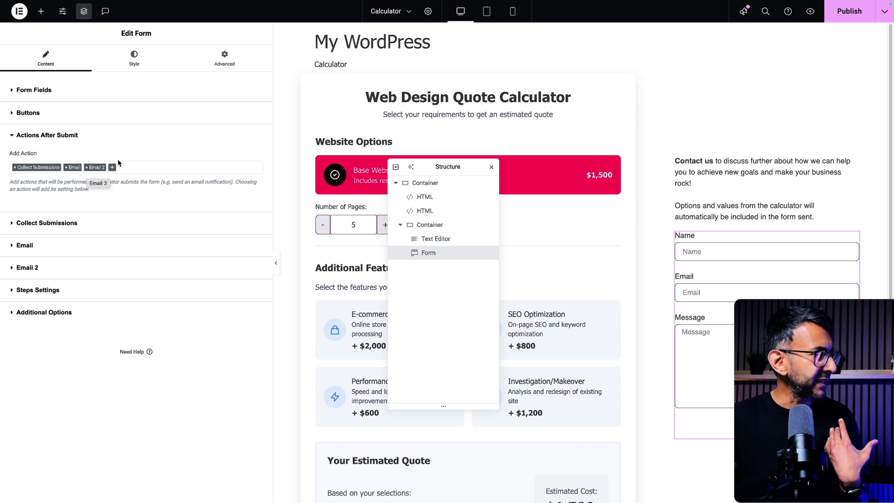
left_click(110, 268)
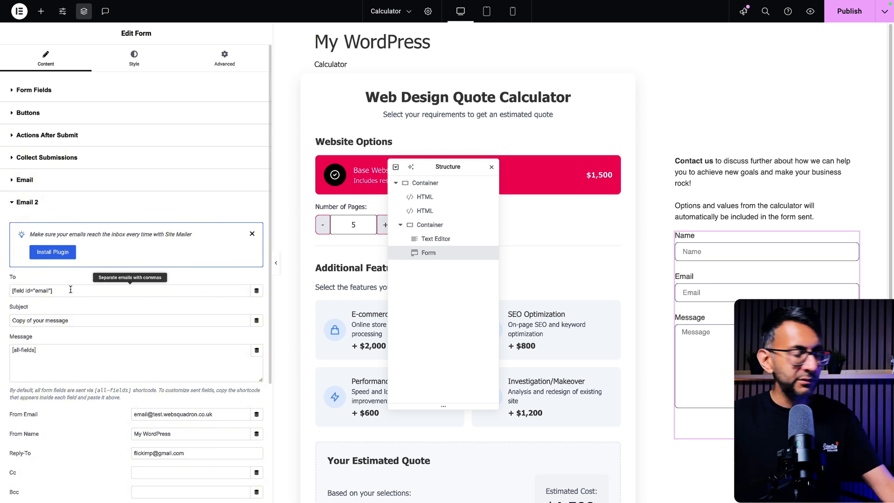
left_click(69, 97)
left_click(66, 163)
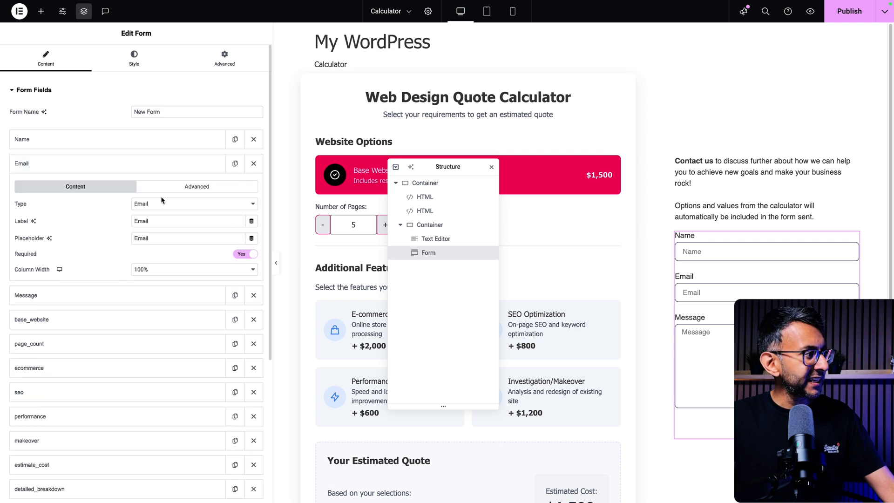
left_click(187, 188)
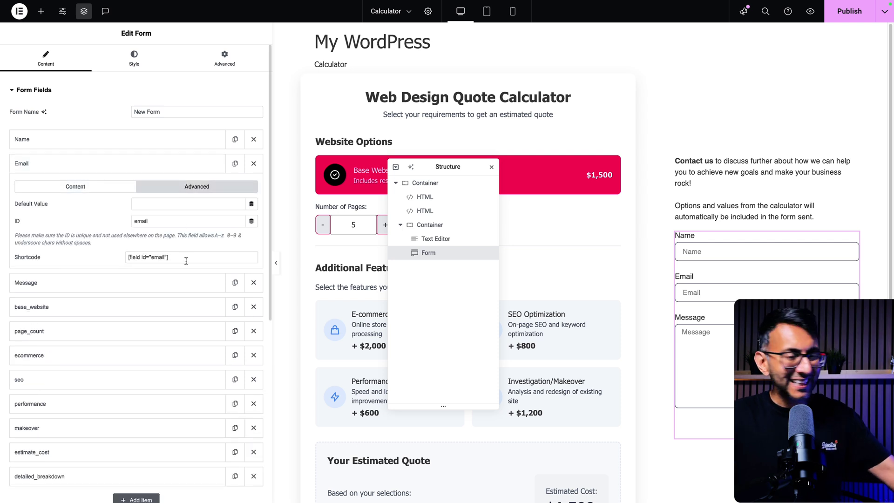
left_click_drag(186, 259, 124, 258)
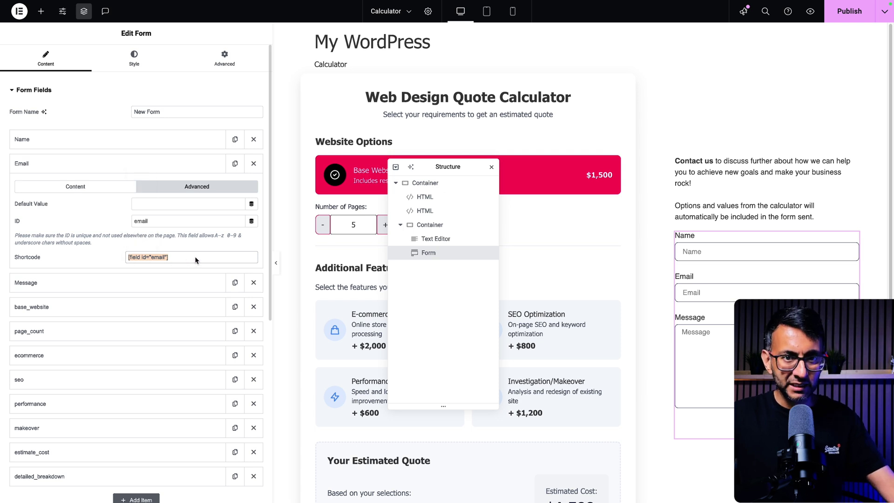
- Collapse the form fields and reopen Email 2 under Actions After Submit
left_click(37, 64)
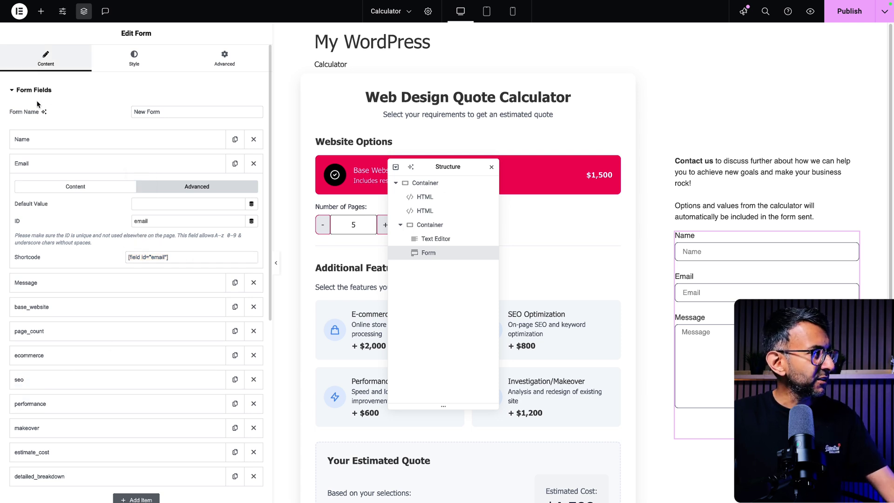
left_click(12, 92)
left_click(128, 140)
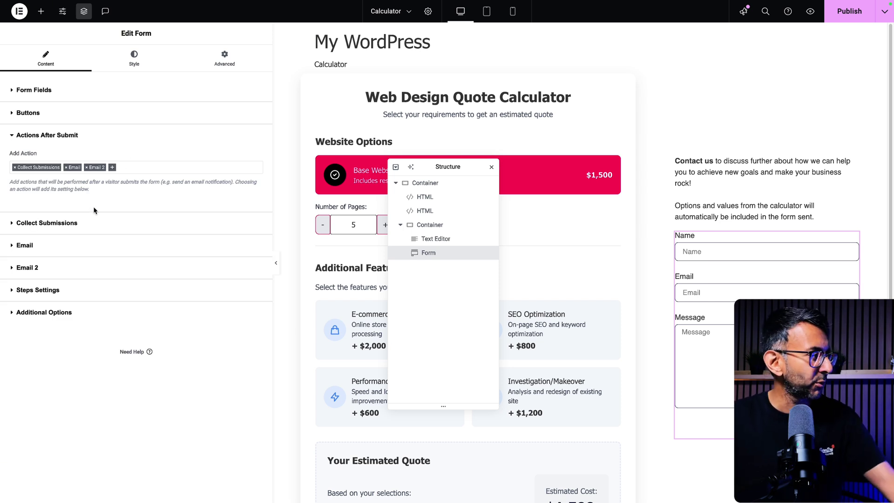
left_click(84, 267)
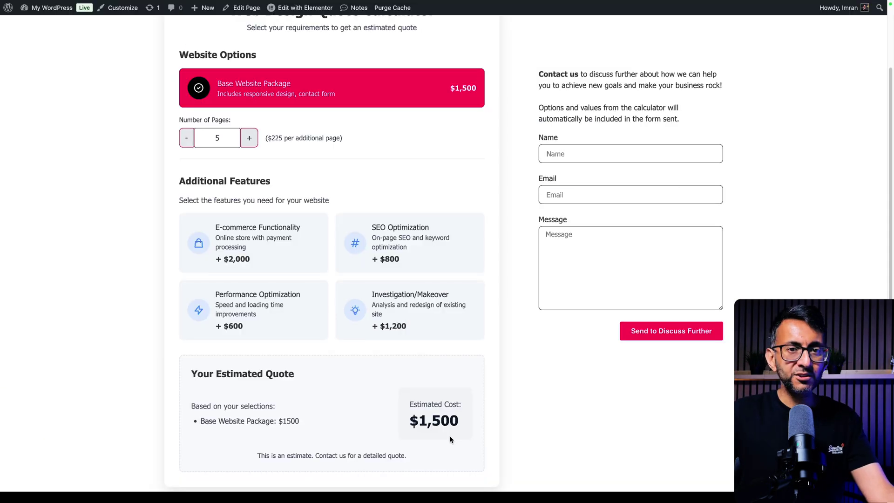
- Keep Base Website Package and SEO Optimization selected, with Performance Optimization left off
left_click(392, 93)
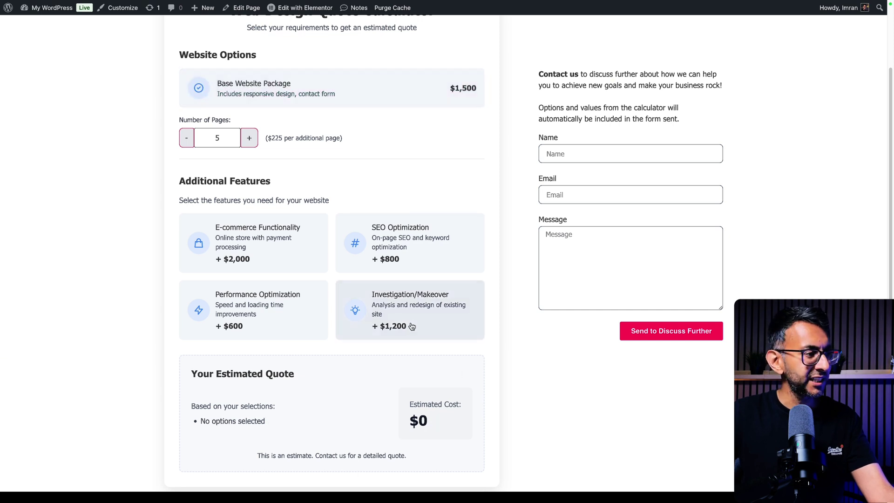
left_click(271, 324)
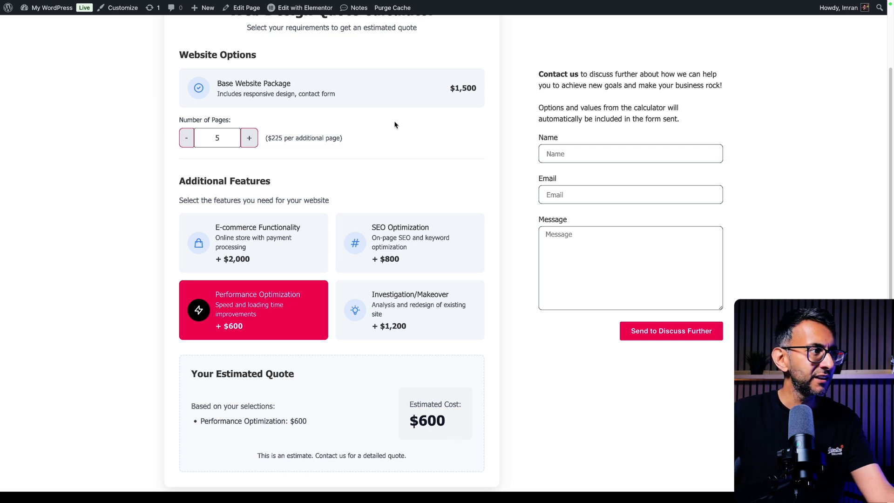
left_click(242, 311)
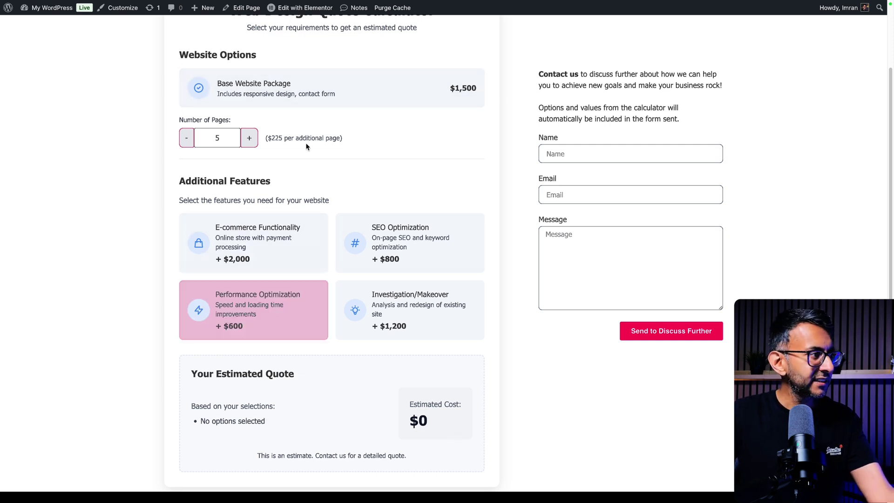
left_click(321, 88)
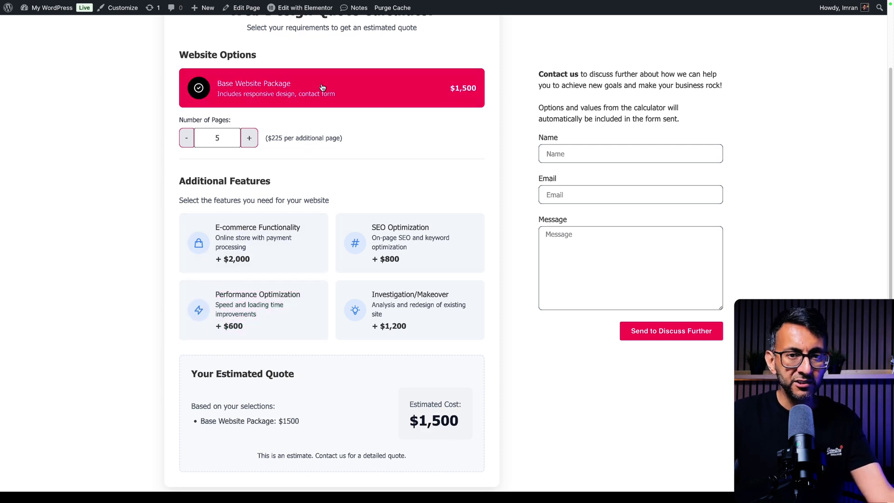
left_click(422, 233)
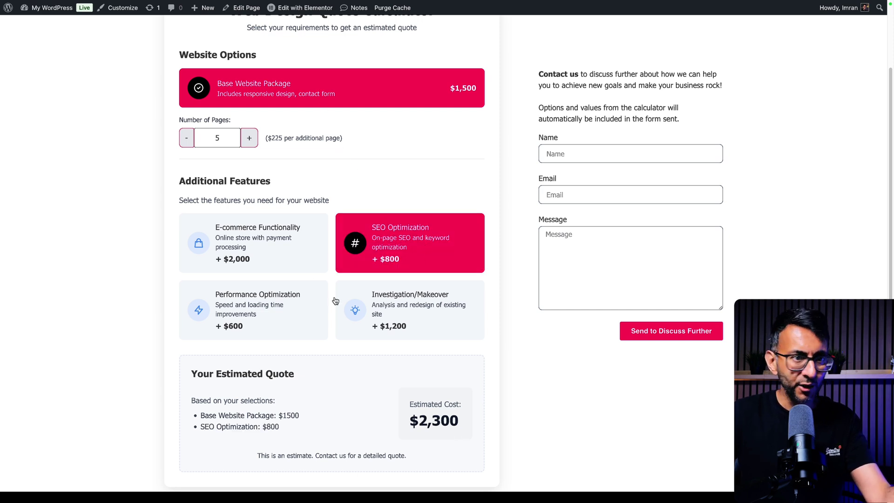
- Raise the Number of Pages to 10 for a $3,925 estimate
left_click(249, 140)
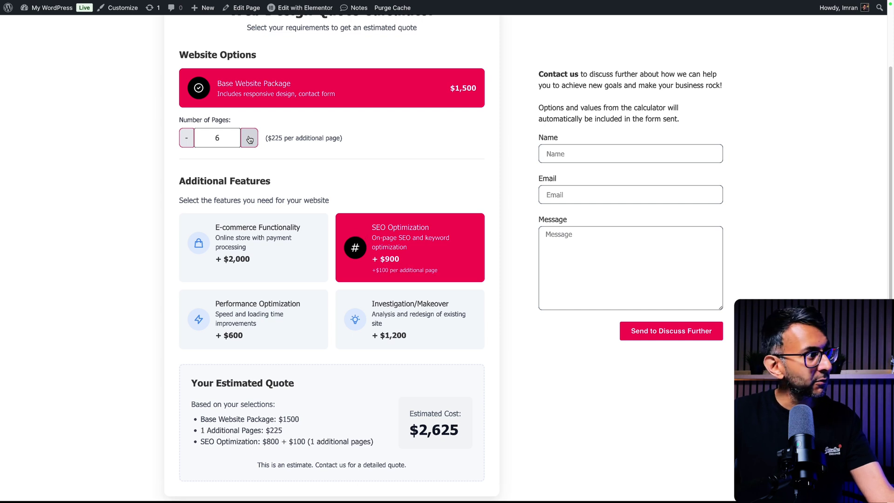
left_click(249, 139)
left_click(250, 140)
left_click(249, 139)
left_click(249, 140)
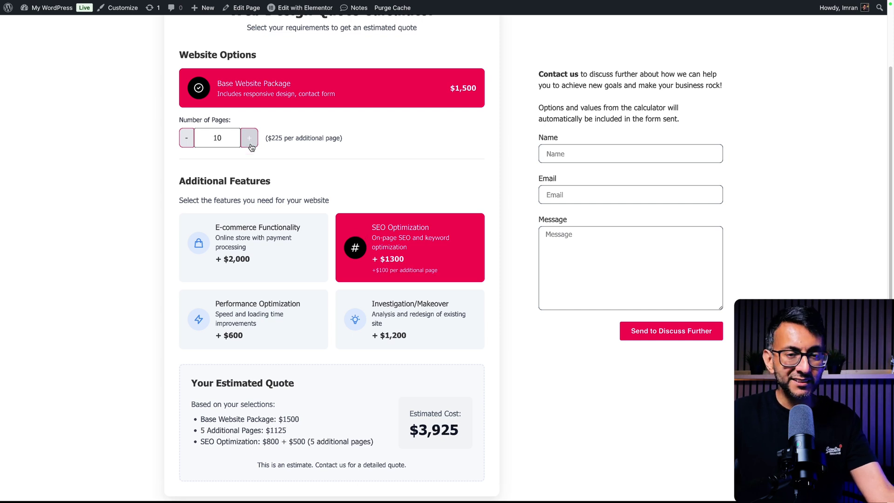
scroll(250, 145, "down", 1)
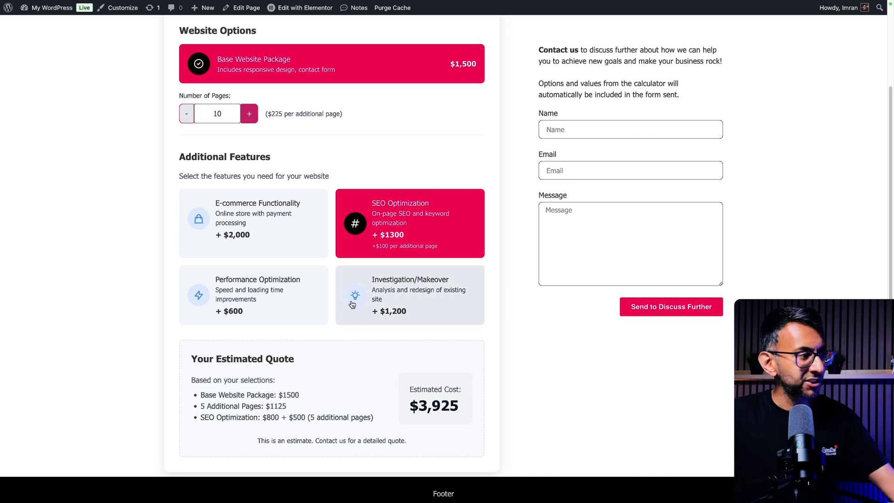
- Add E-commerce, Performance Optimization and Investigation/Makeover, then autofill and send the contact form
left_click(274, 240)
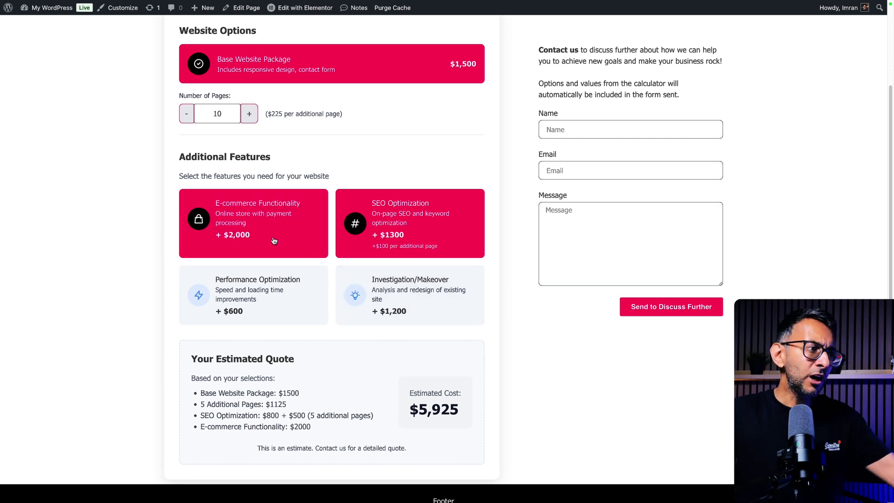
left_click(267, 301)
left_click(395, 301)
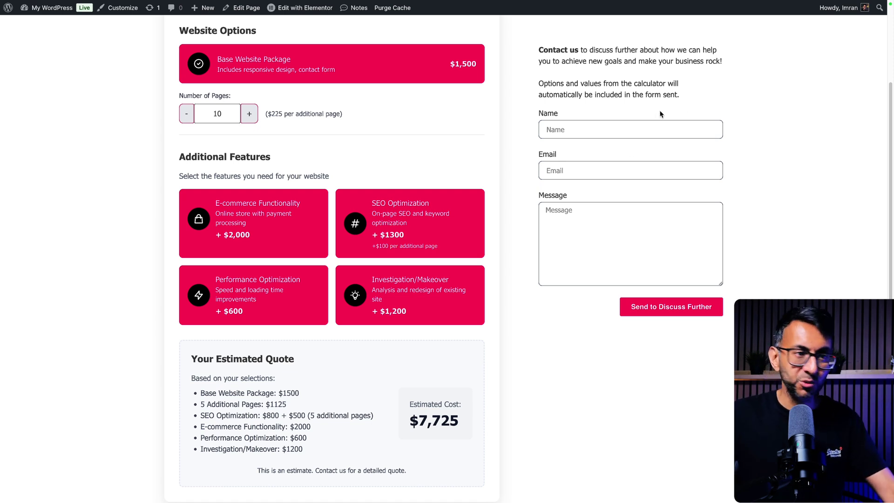
left_click(608, 130)
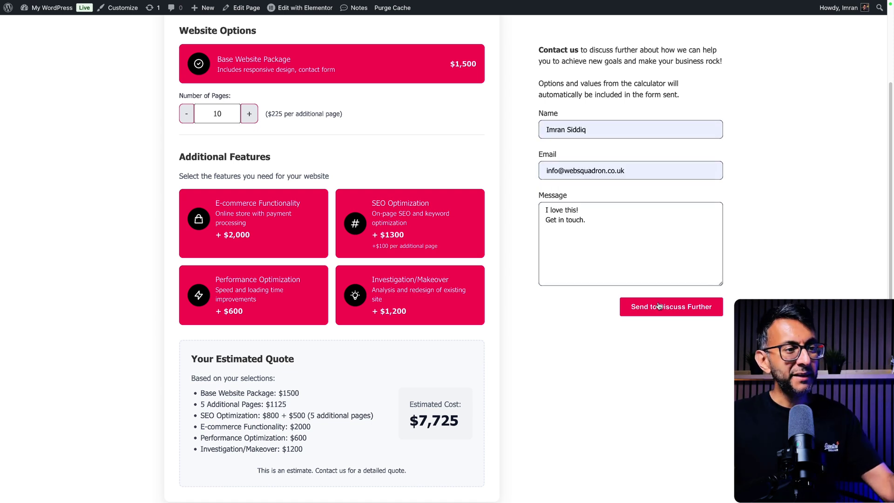
left_click(660, 307)
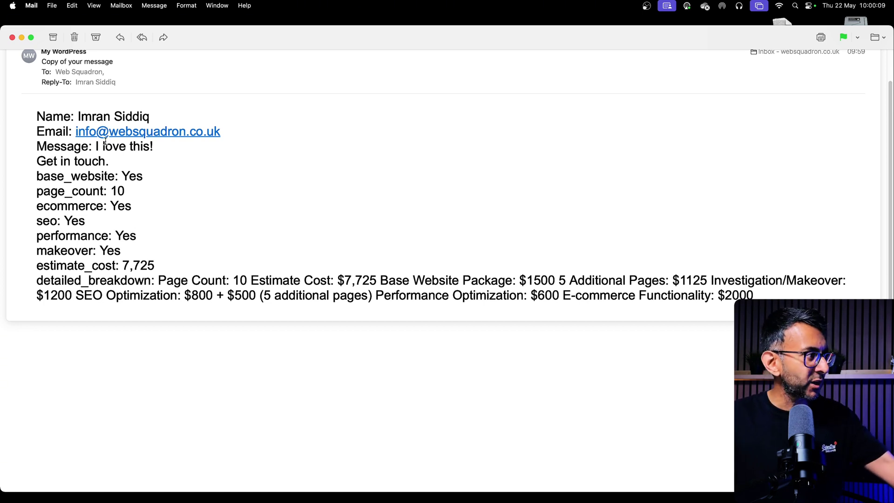
- Highlight the detailed_breakdown line in the 'Copy of your message' email
left_click_drag(159, 280, 753, 296)
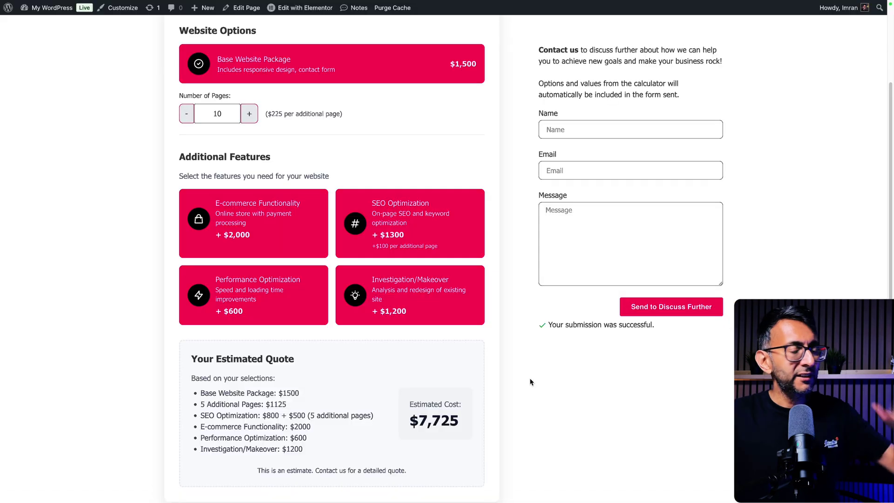
- Remove SEO and Performance Optimization and lower the page count to 5 for $4,700
scroll(529, 375, "up", 1)
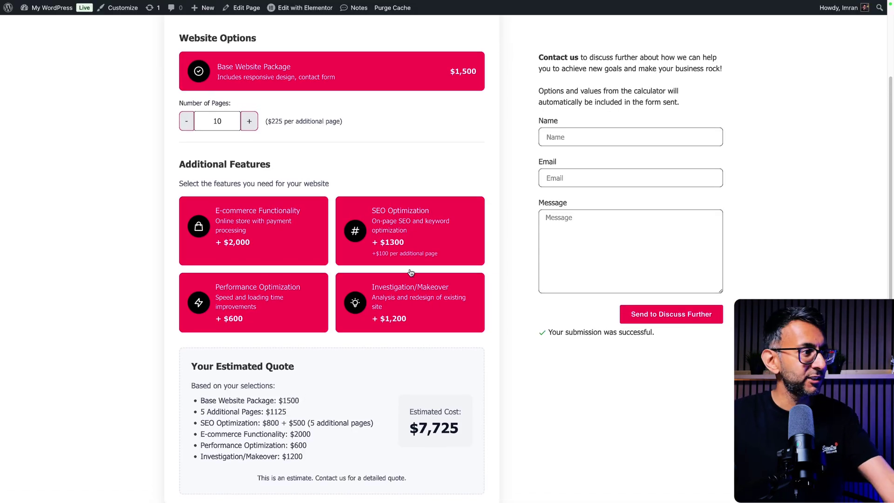
left_click(402, 243)
left_click(277, 299)
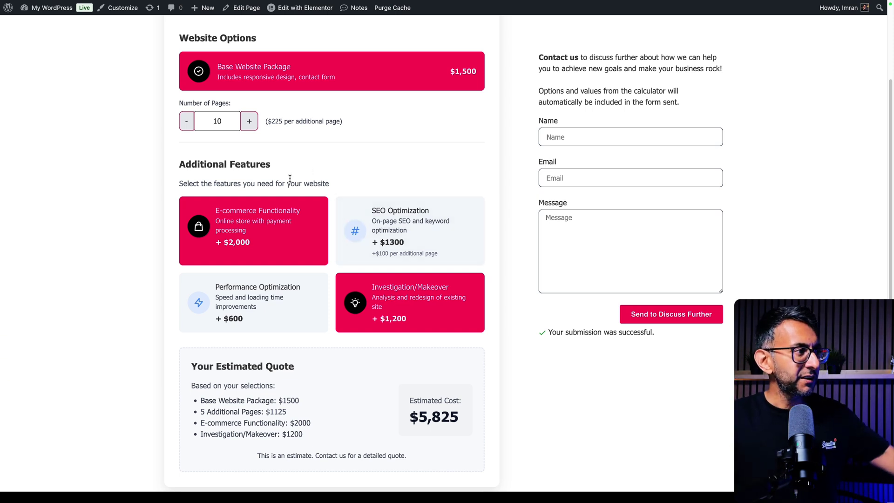
left_click(187, 123)
left_click(187, 123)
left_click(187, 123)
left_click(187, 123)
left_click(187, 123)
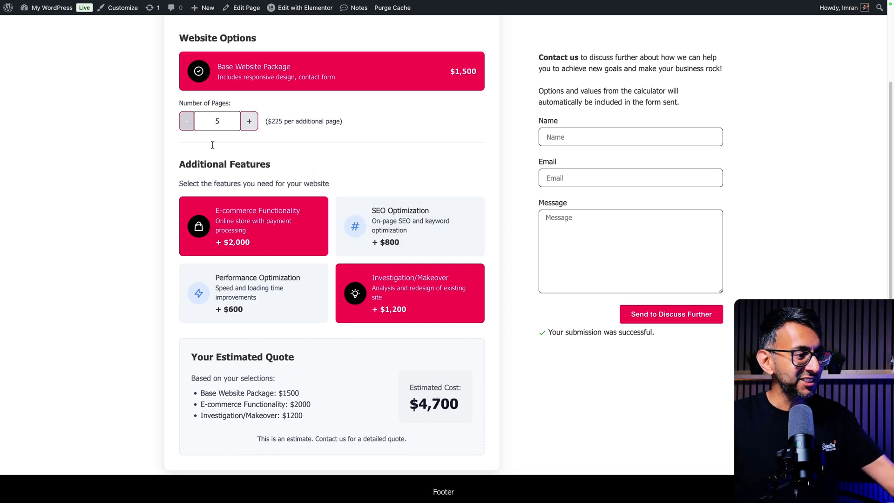